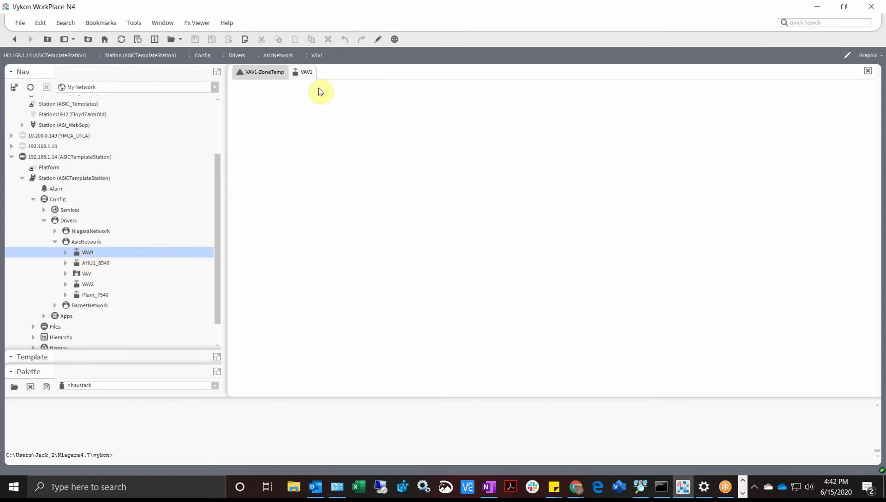
Drop VAV1's Points > ZoneTemp onto the graphic as a Bound Label with its name label.
{"action": "left_click", "coordinate": [377, 39]}
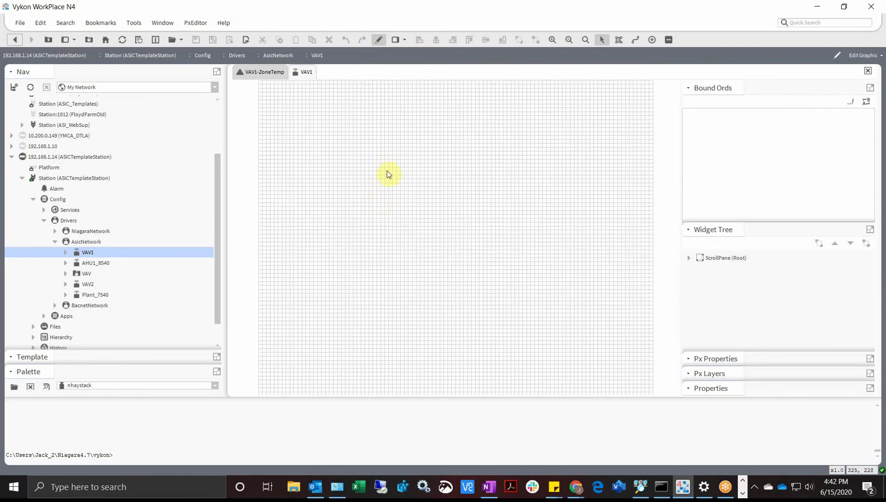
{"action": "left_click", "coordinate": [66, 253]}
{"action": "left_click", "coordinate": [76, 273]}
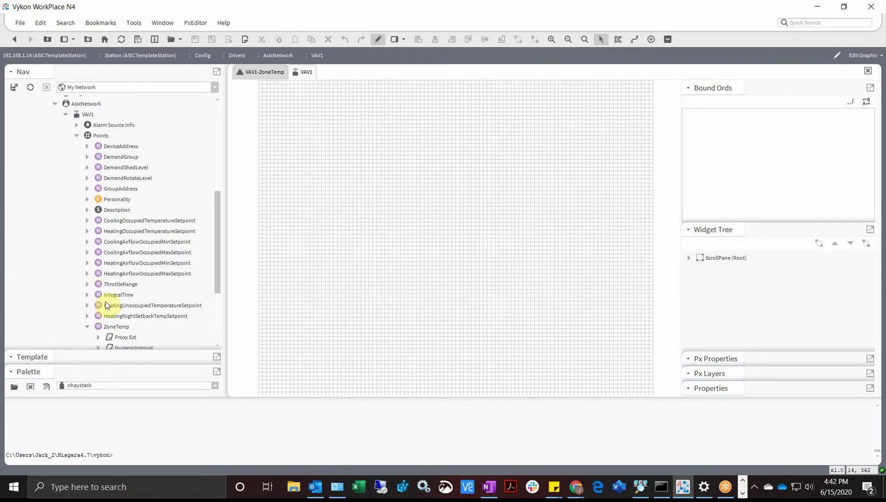
{"action": "left_click_drag", "start_coordinate": [111, 330], "coordinate": [335, 247]}
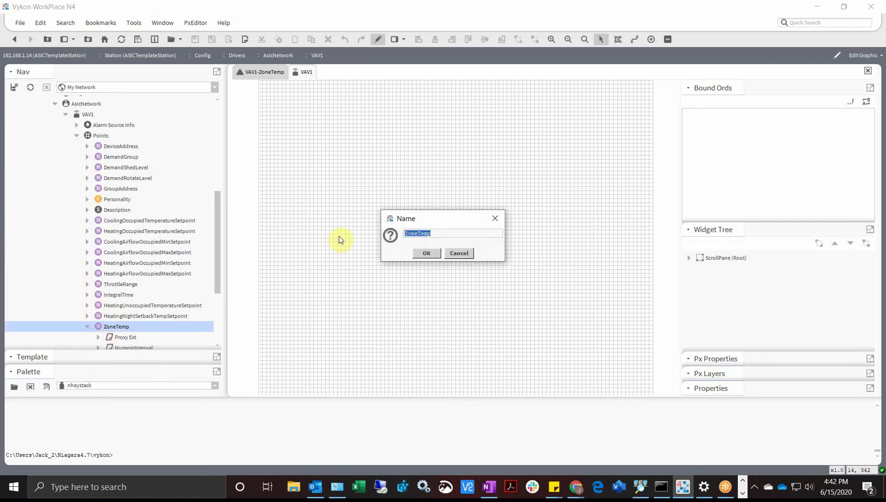
{"action": "left_click", "coordinate": [426, 253]}
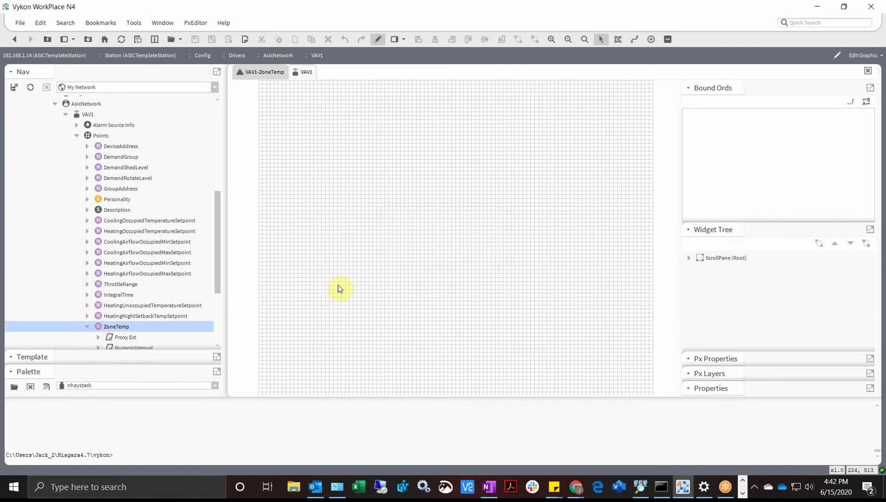
{"action": "double_click", "coordinate": [194, 326]}
{"action": "left_click", "coordinate": [458, 253]}
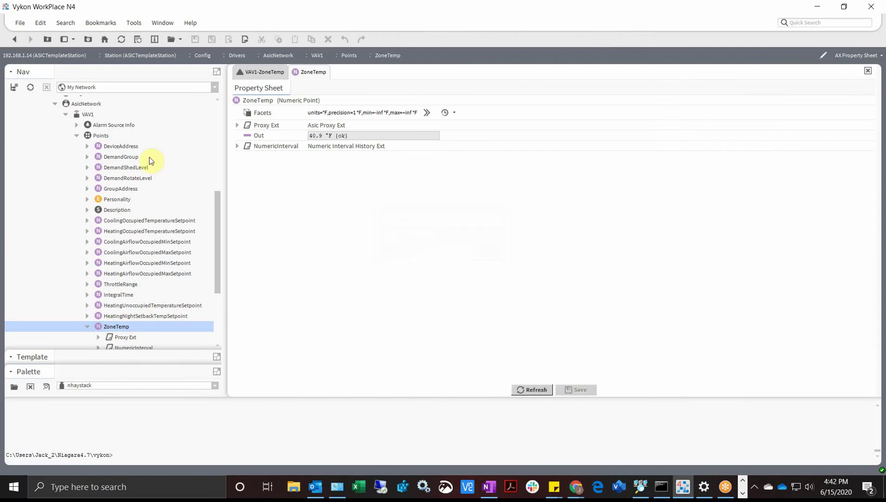
{"action": "left_click", "coordinate": [15, 39]}
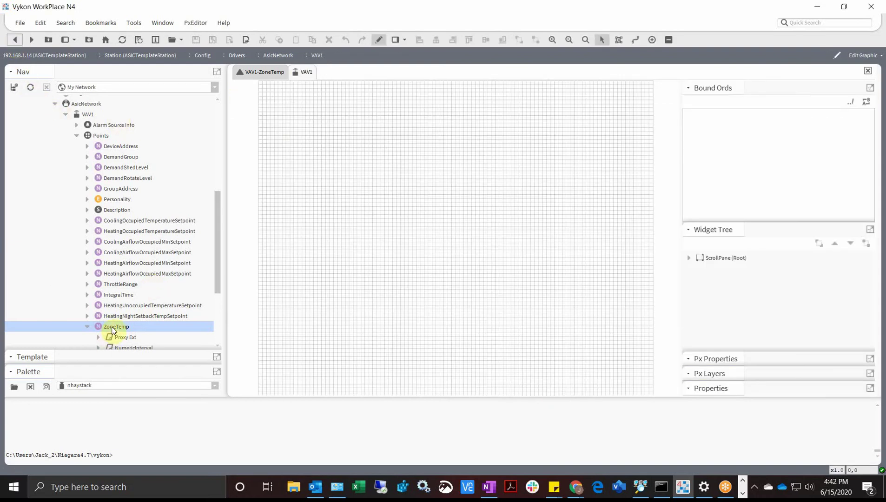
{"action": "left_click_drag", "start_coordinate": [112, 328], "coordinate": [367, 298]}
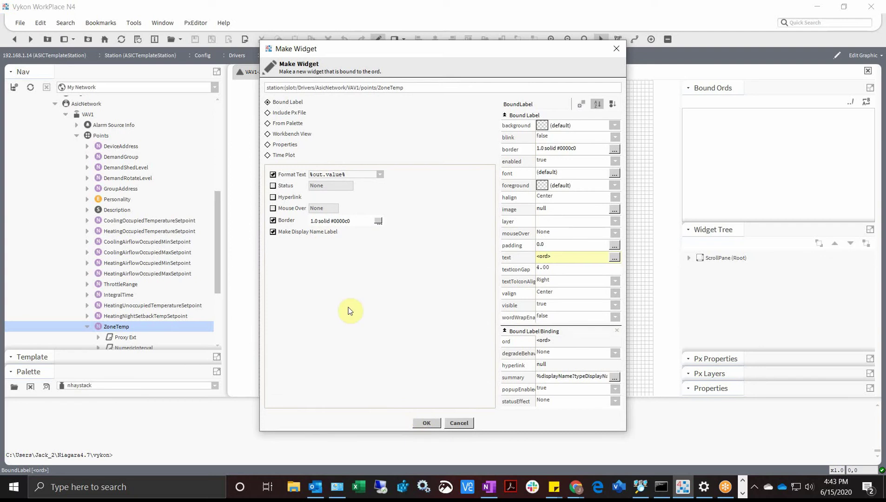
{"action": "left_click", "coordinate": [424, 423]}
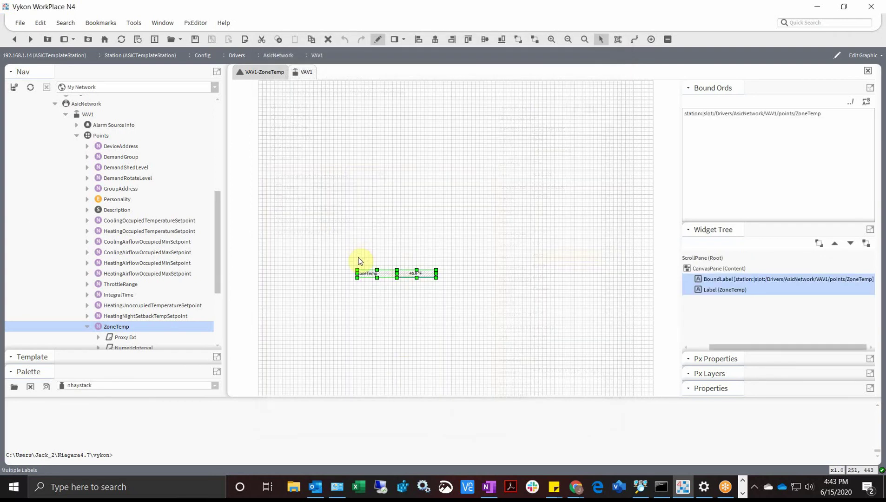
Move the ZoneTemp labels to the upper left, review the BoundLabel properties, and save the graphic.
{"action": "left_click_drag", "start_coordinate": [381, 272], "coordinate": [327, 132]}
{"action": "left_click", "coordinate": [349, 212]}
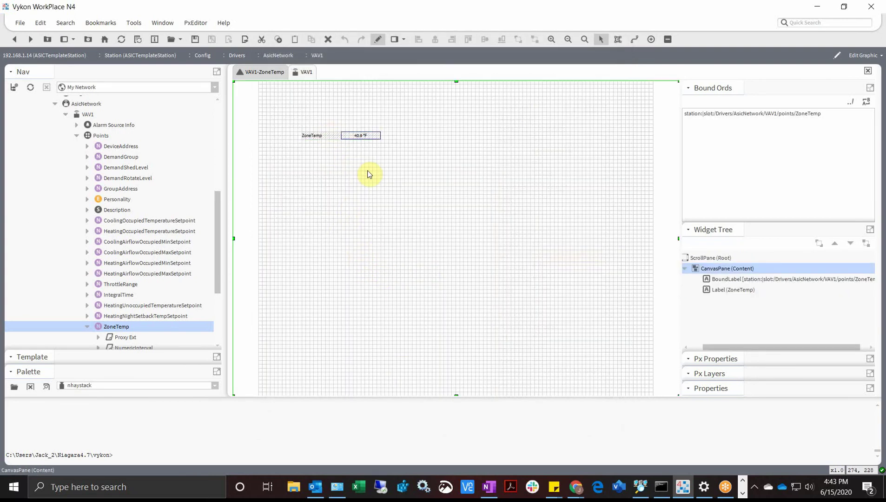
{"action": "double_click", "coordinate": [362, 136]}
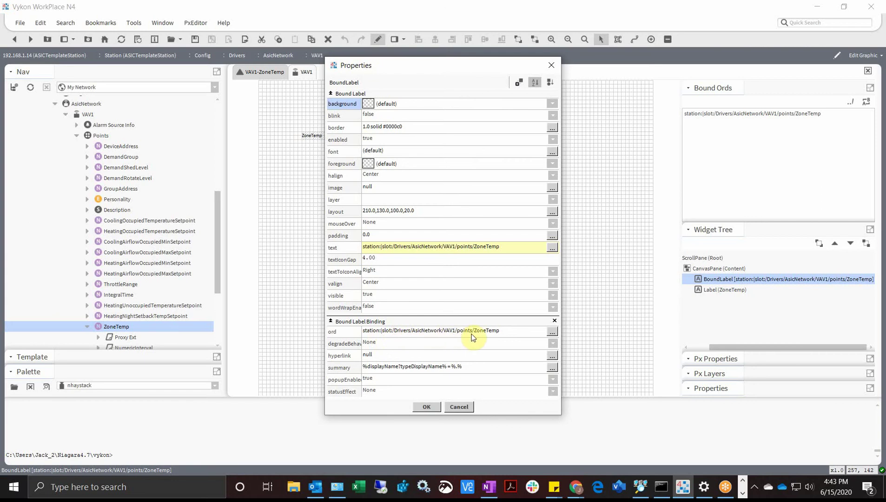
{"action": "left_click", "coordinate": [465, 407]}
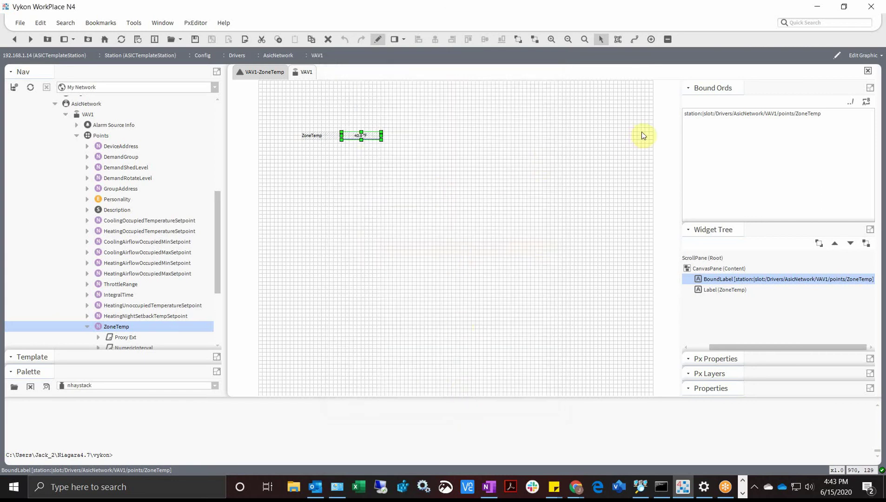
{"action": "left_click", "coordinate": [78, 135]}
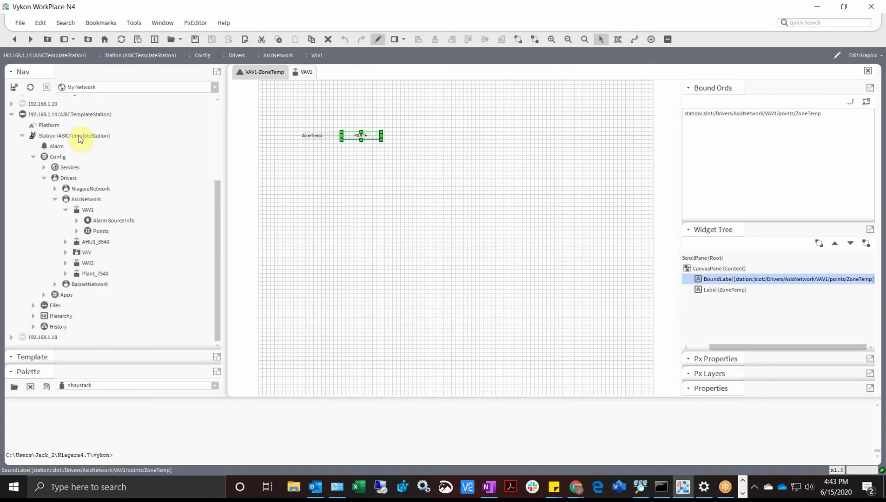
{"action": "left_click", "coordinate": [195, 39]}
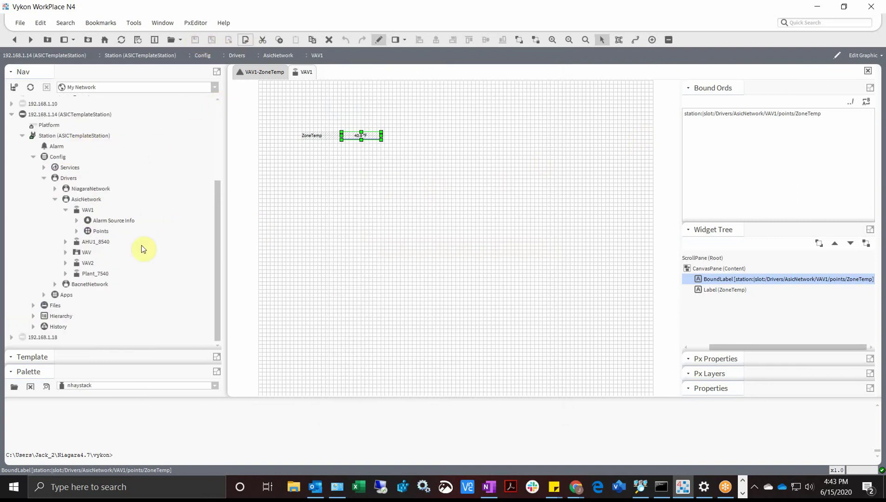
Check that VAV2's ZoneTemp label binds to VAV1/points/ZoneTemp, then reopen the VAV1 graphic.
{"action": "double_click", "coordinate": [86, 264]}
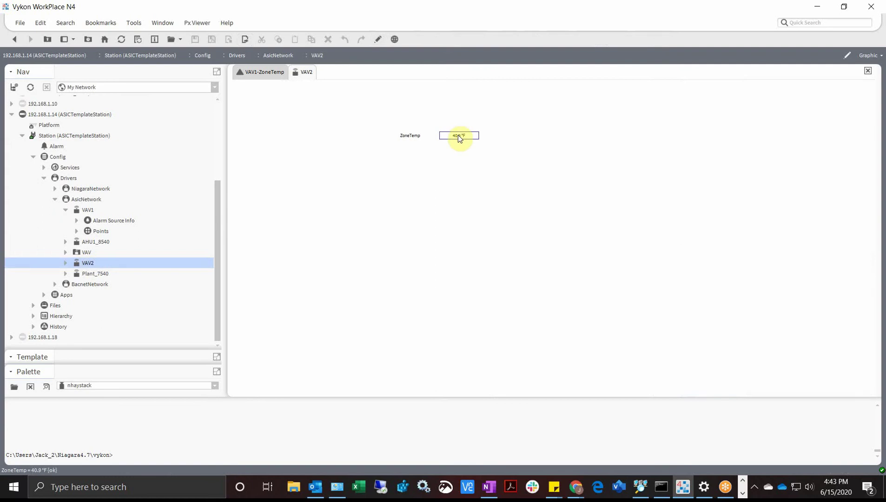
{"action": "left_click", "coordinate": [378, 39]}
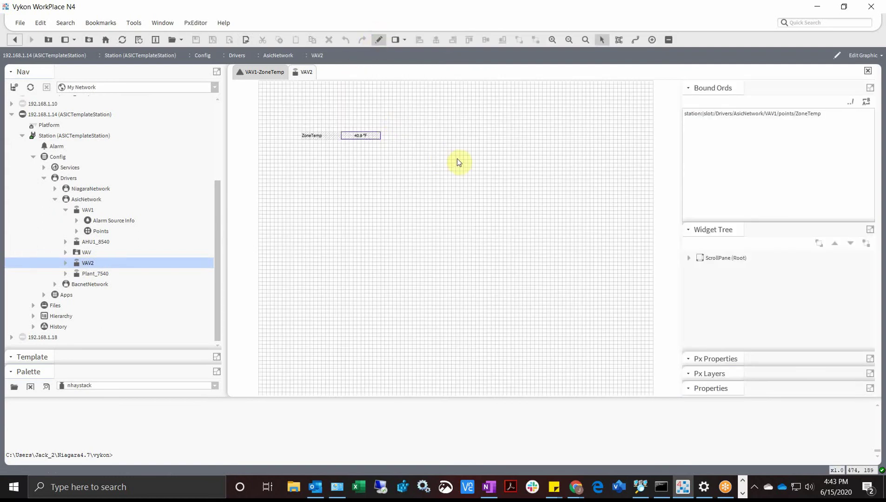
{"action": "double_click", "coordinate": [379, 137]}
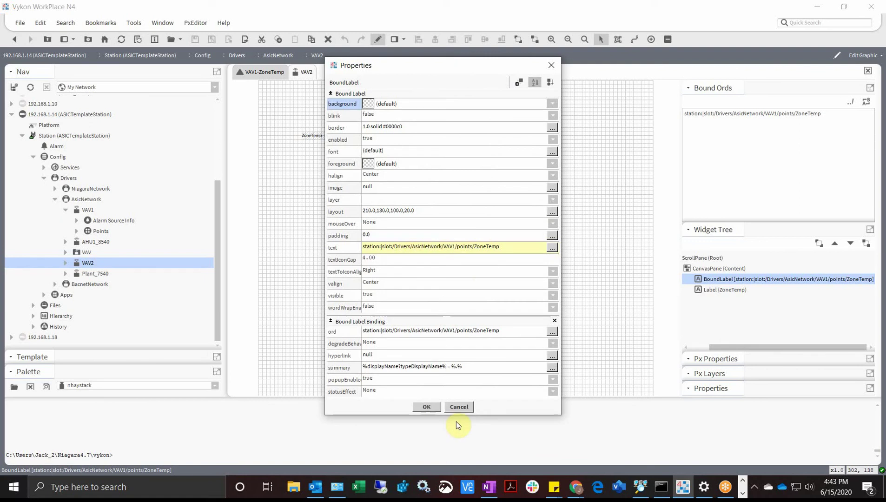
{"action": "left_click", "coordinate": [458, 407]}
{"action": "double_click", "coordinate": [88, 210]}
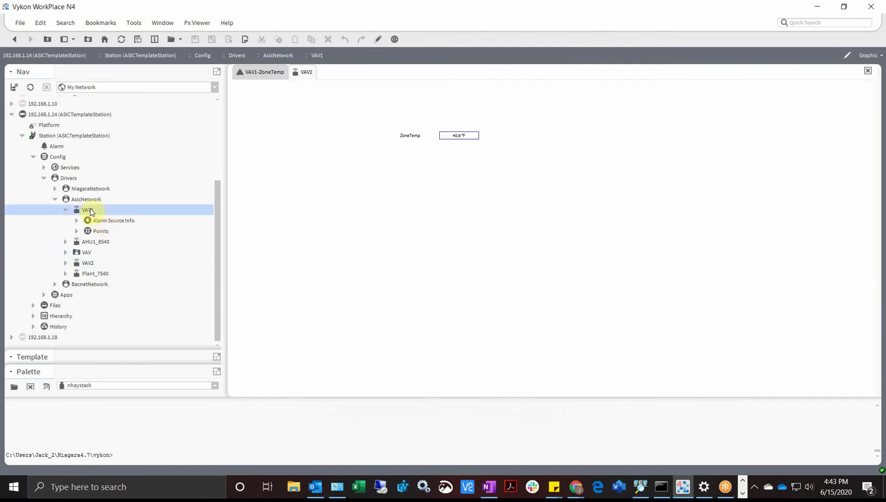
Relativize the VAV1 graphic's bound ords to slot:points/ZoneTemp and verify it on the label.
{"action": "left_click", "coordinate": [378, 40]}
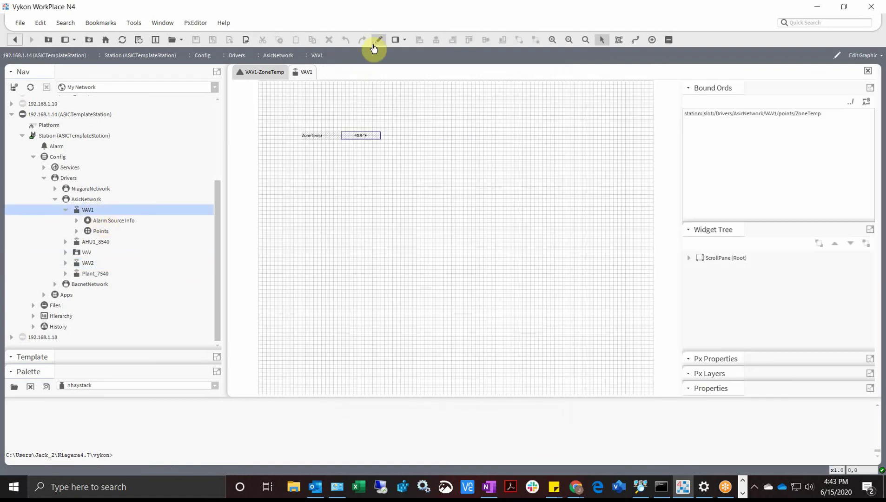
{"action": "left_click", "coordinate": [850, 104]}
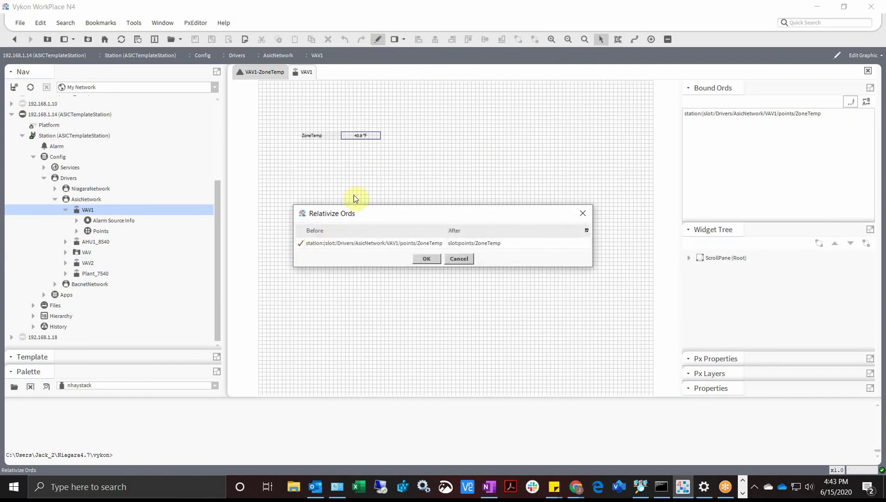
{"action": "left_click", "coordinate": [425, 259]}
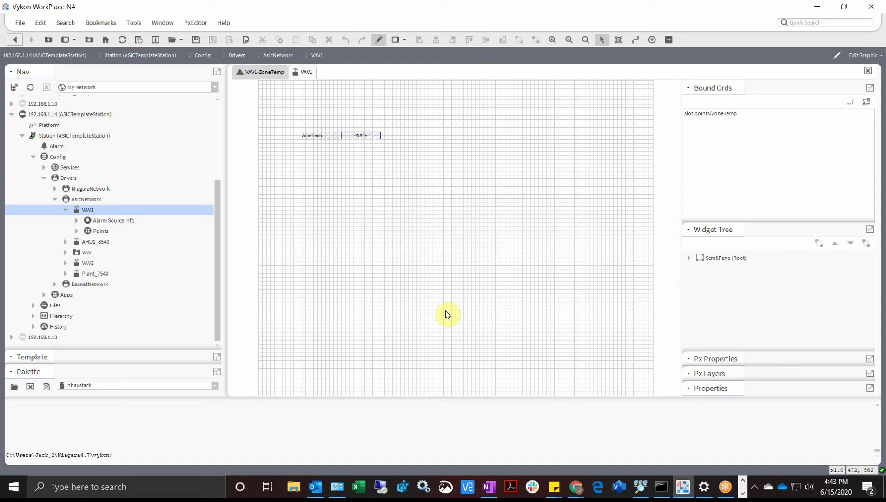
{"action": "double_click", "coordinate": [361, 135]}
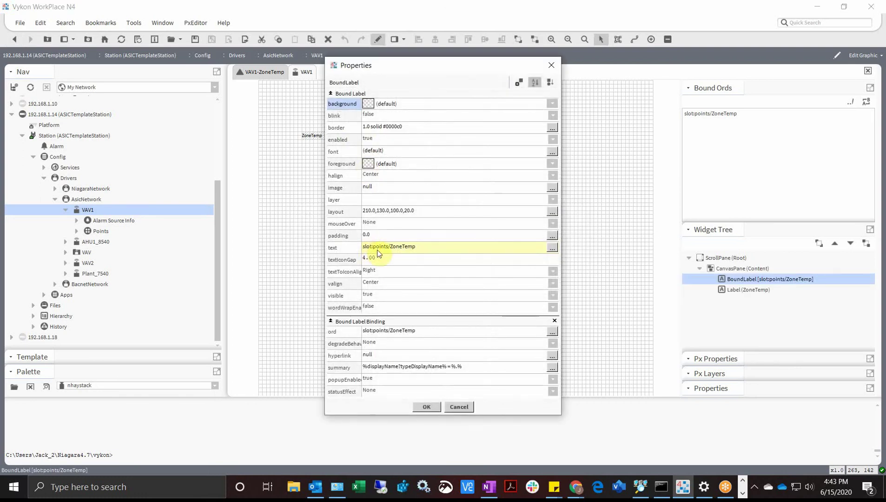
{"action": "left_click", "coordinate": [436, 407]}
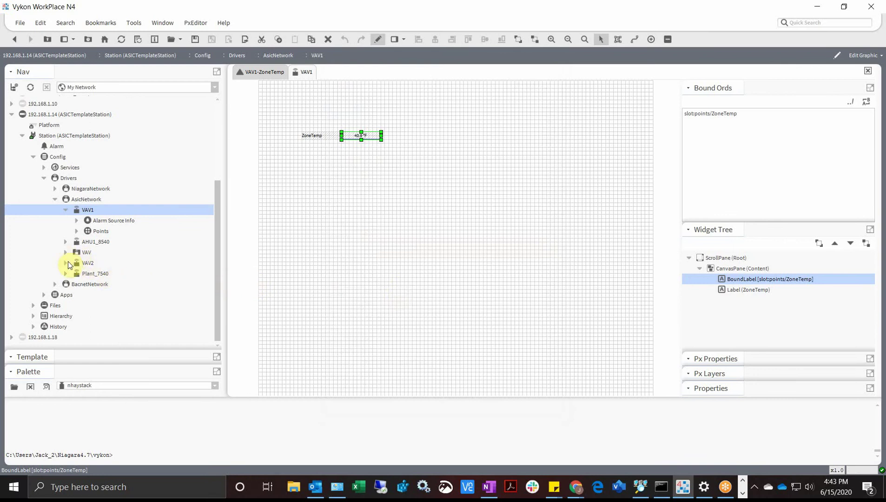
Save VAV1, view VAV2's graphic showing ZoneTemp 179.9 °F, then reopen VAV1 at 40.9 °F.
{"action": "double_click", "coordinate": [88, 263]}
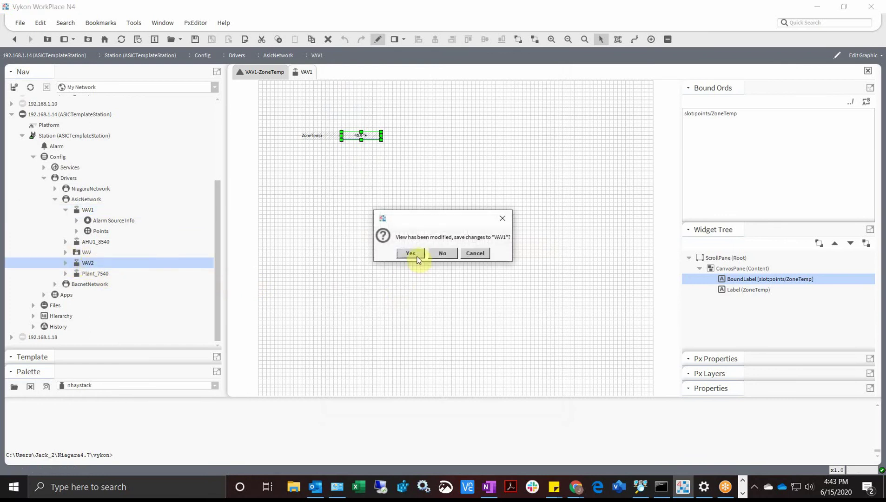
{"action": "left_click", "coordinate": [410, 254]}
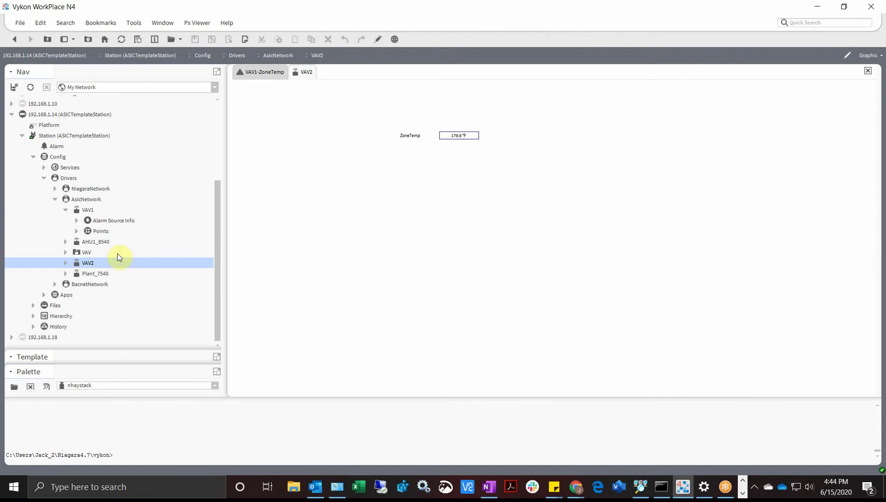
{"action": "double_click", "coordinate": [88, 211]}
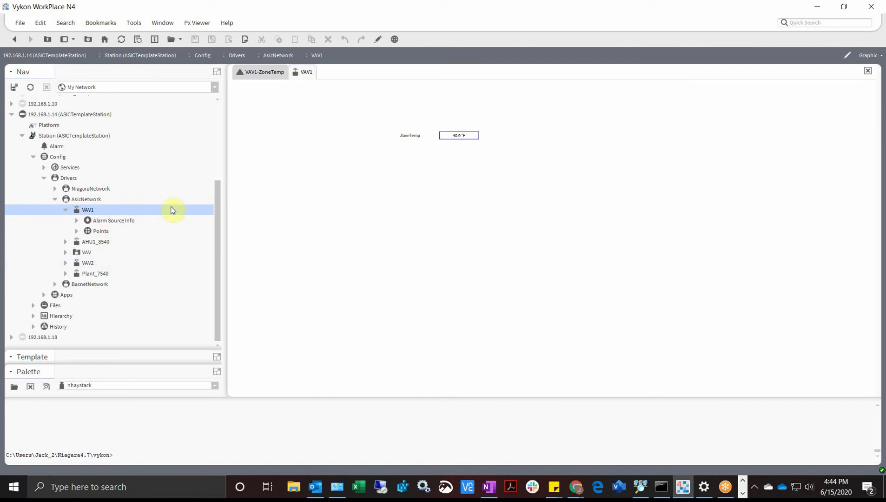
Put the VAV1 graphic in editing and expand Points > ZoneTemp to its NumericInterval extension.
{"action": "left_click", "coordinate": [379, 40]}
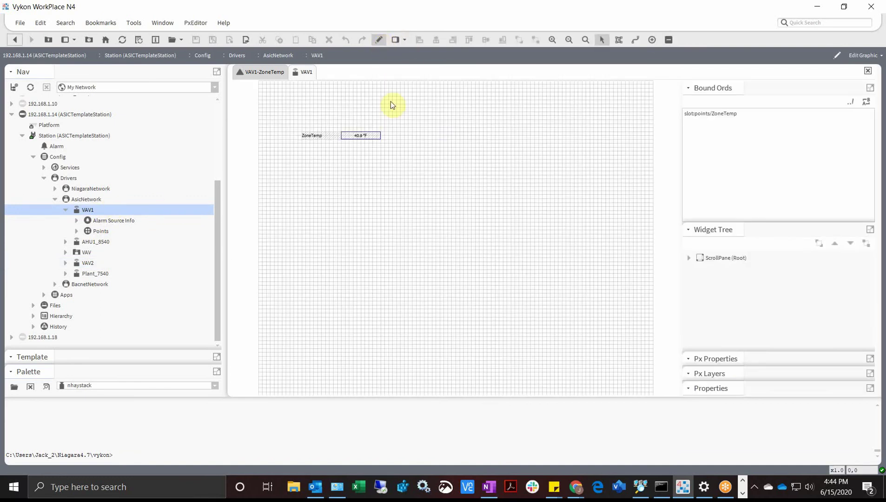
{"action": "left_click", "coordinate": [77, 231]}
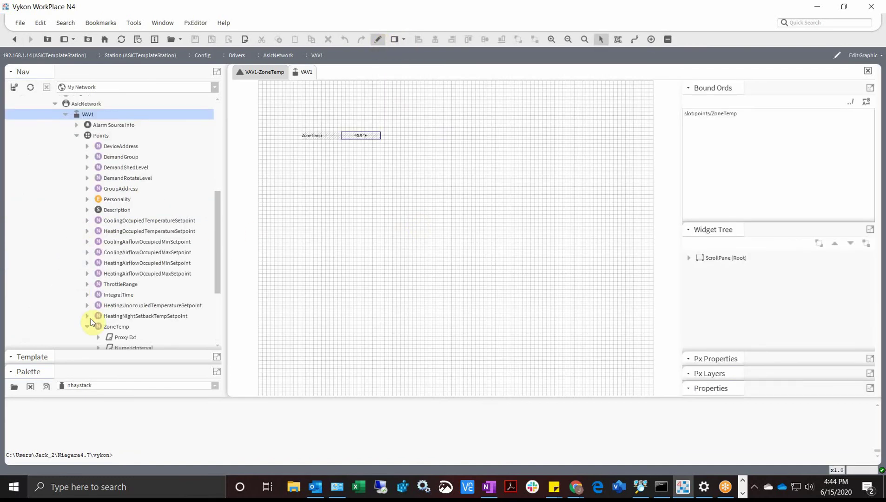
{"action": "scroll", "coordinate": [95, 338], "scroll_direction": "down", "scroll_amount": 3}
{"action": "left_click", "coordinate": [87, 263]}
{"action": "left_click", "coordinate": [123, 286]}
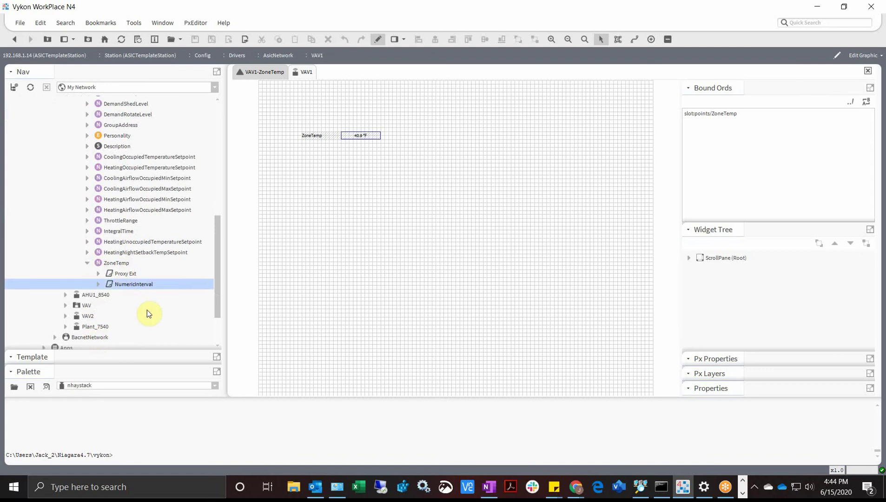
Expand History > ASICTemplateStation and select the VAV1-ZoneTemp and VAV2-ZoneTemp histories.
{"action": "scroll", "coordinate": [147, 313], "scroll_direction": "down", "scroll_amount": 2}
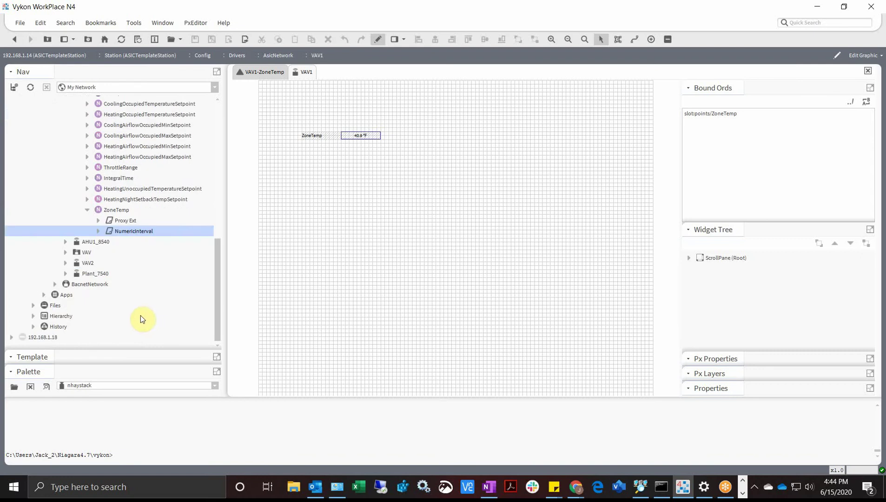
{"action": "left_click", "coordinate": [33, 326]}
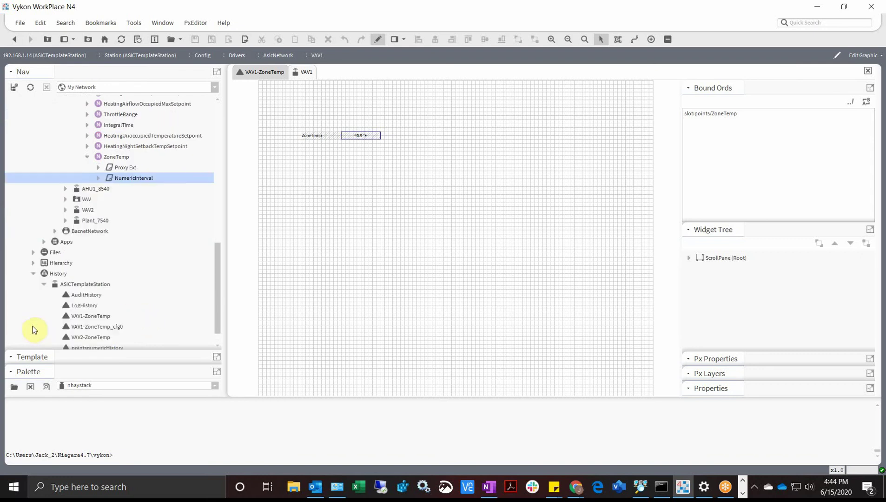
{"action": "left_click", "coordinate": [44, 284]}
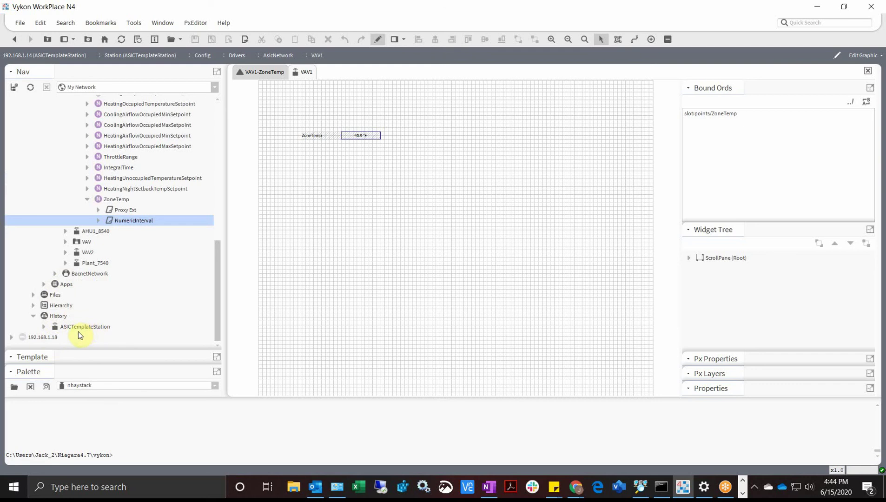
{"action": "left_click", "coordinate": [44, 327]}
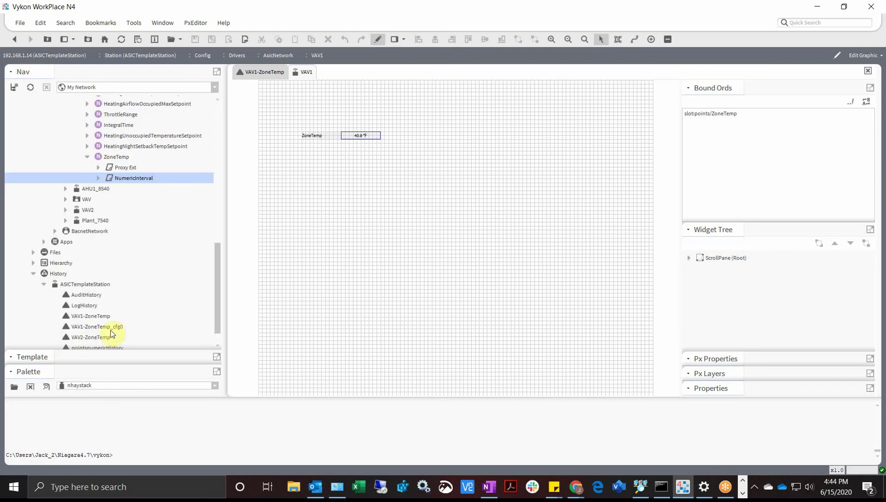
{"action": "left_click", "coordinate": [94, 297]}
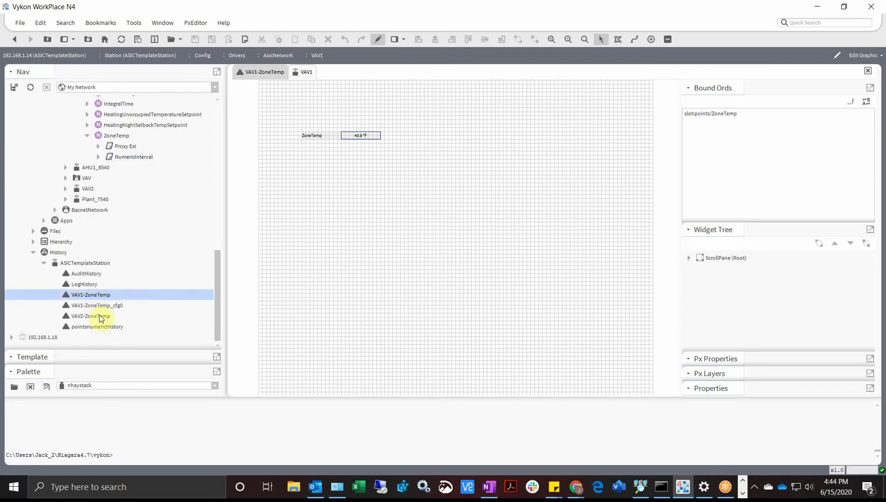
{"action": "left_click", "coordinate": [99, 315]}
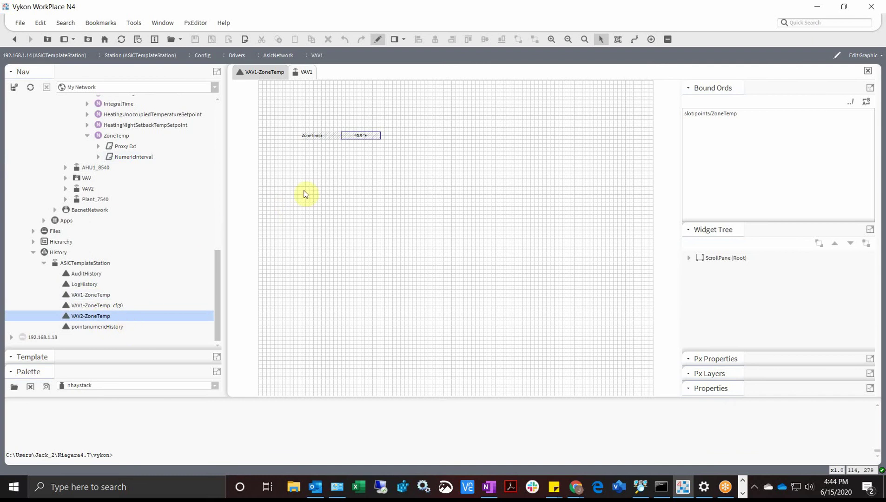
Add a vykonPro Enhanced Hyperlink Binding to the ZoneTemp bound label with ord slot:.
{"action": "double_click", "coordinate": [361, 135]}
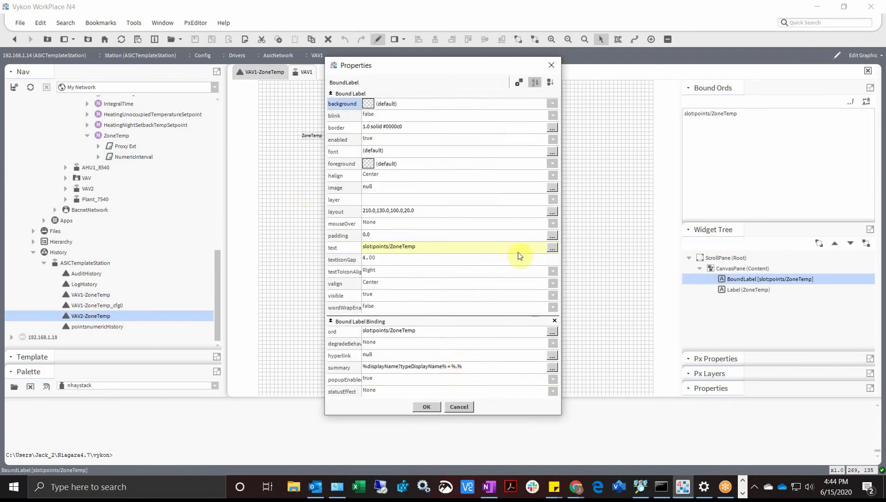
{"action": "left_click", "coordinate": [518, 84]}
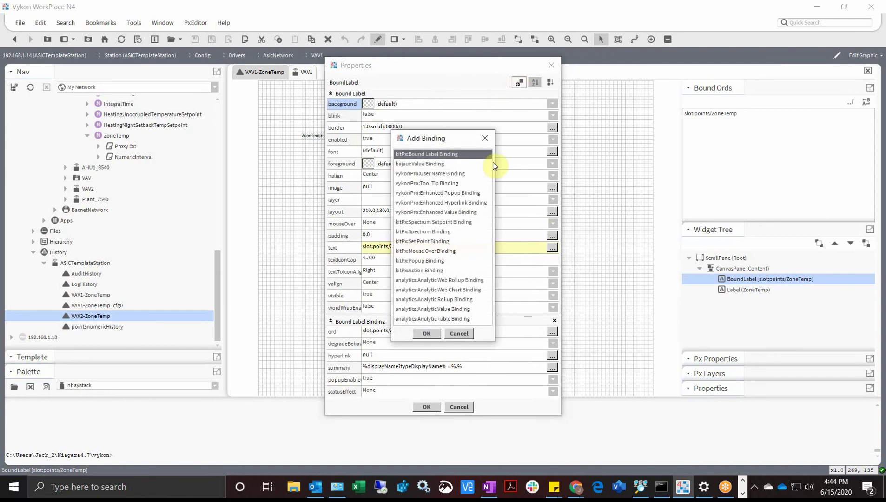
{"action": "double_click", "coordinate": [443, 203]}
{"action": "scroll", "coordinate": [446, 372], "scroll_direction": "down", "scroll_amount": 3}
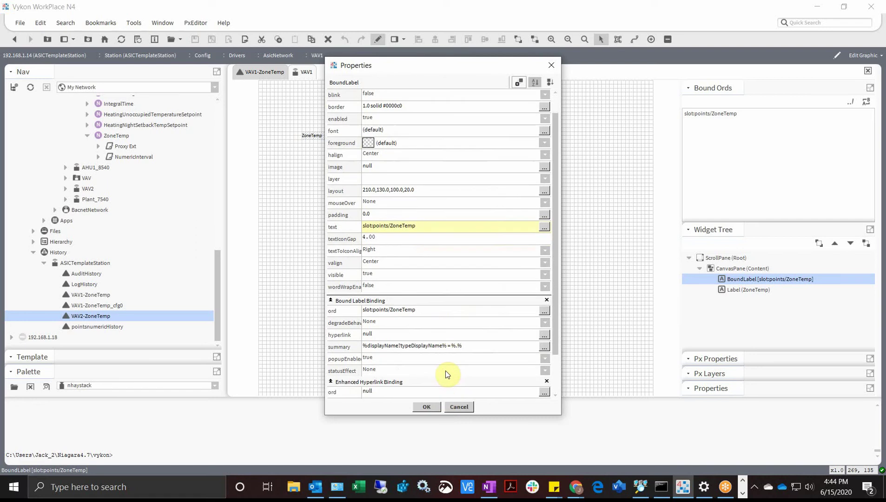
{"action": "scroll", "coordinate": [445, 378], "scroll_direction": "up", "scroll_amount": 3}
{"action": "scroll", "coordinate": [437, 367], "scroll_direction": "down", "scroll_amount": 3}
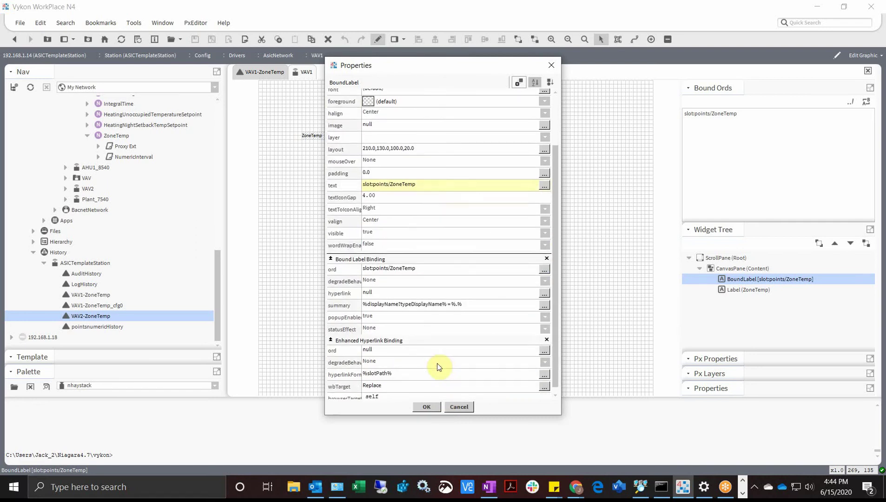
{"action": "double_click", "coordinate": [382, 347]}
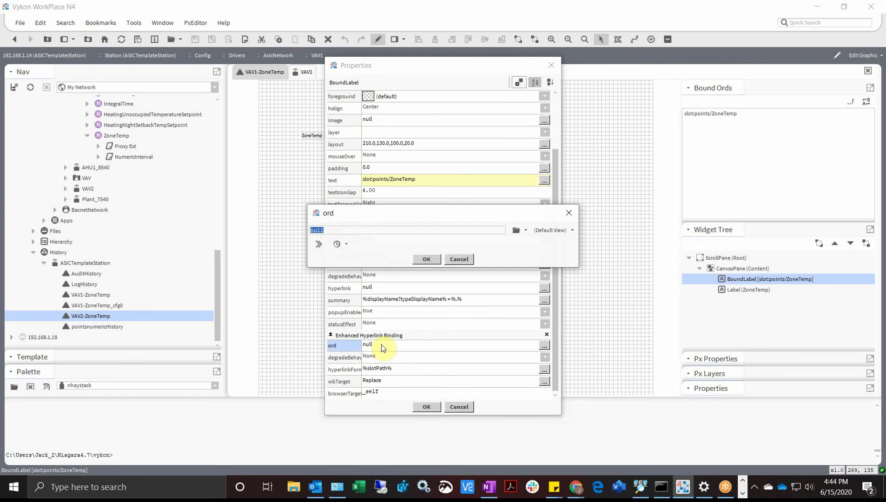
{"action": "type", "text": "slot:"}
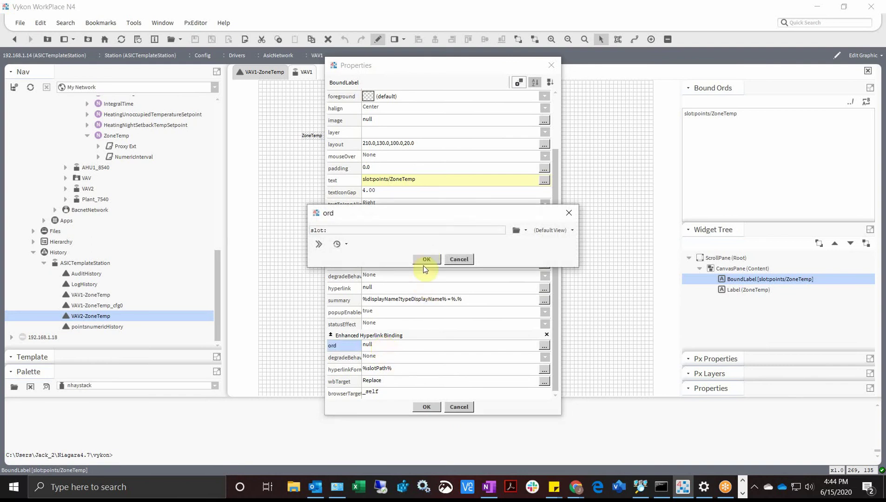
{"action": "left_click", "coordinate": [426, 259]}
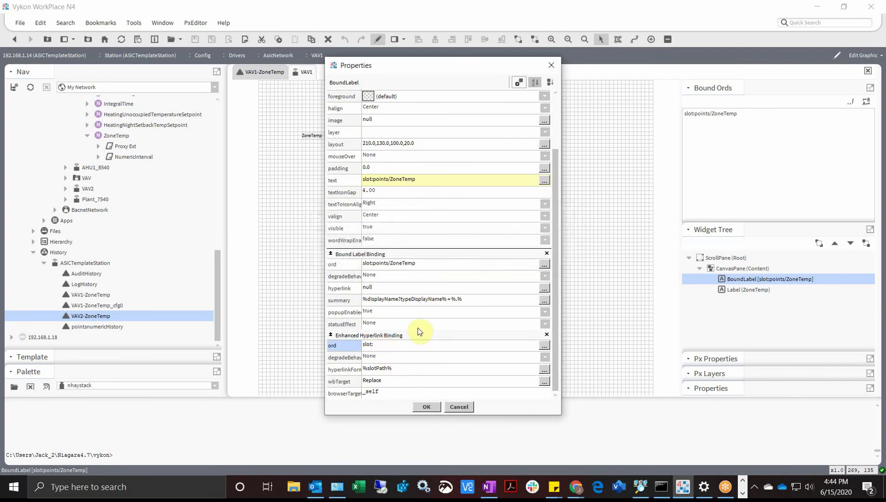
Type history:/ASICTEmplateStation/%name%2dZoneTemp into the hyperlink binding's hyperlinkFormat field.
{"action": "left_click", "coordinate": [392, 368]}
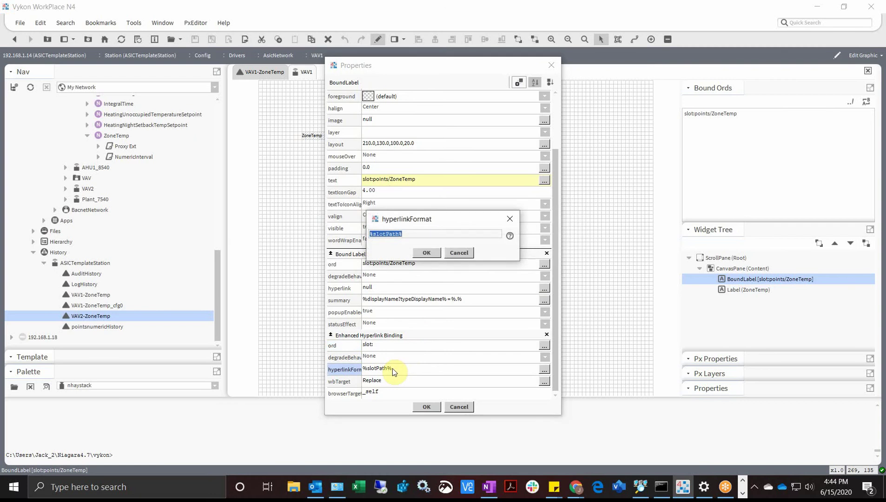
{"action": "type", "text": "history:/ASICTEmplateStation/"}
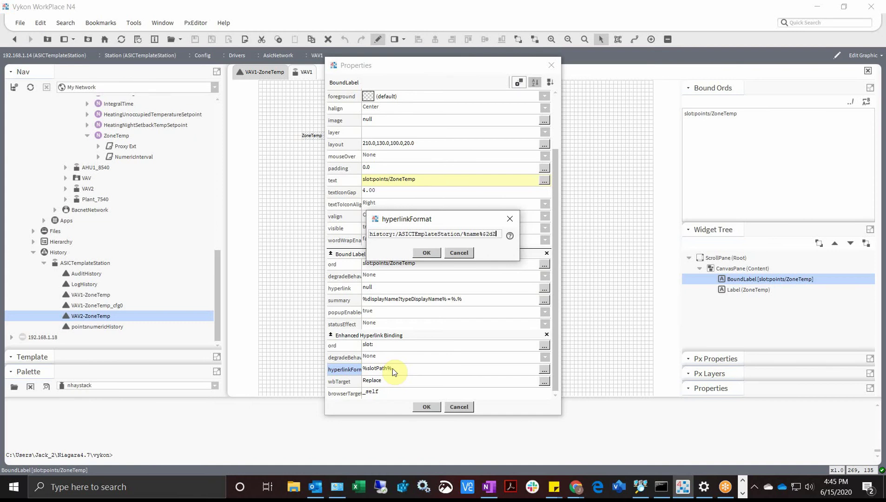
{"action": "type", "text": "oneTEmp"}
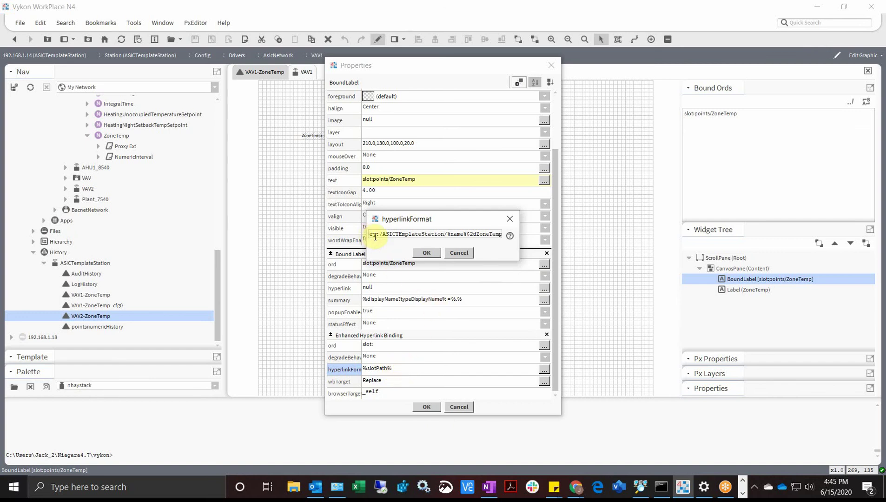
Review the station name, %name% and %2d parts of the format, then accept it.
{"action": "left_click_drag", "start_coordinate": [384, 235], "coordinate": [447, 236]}
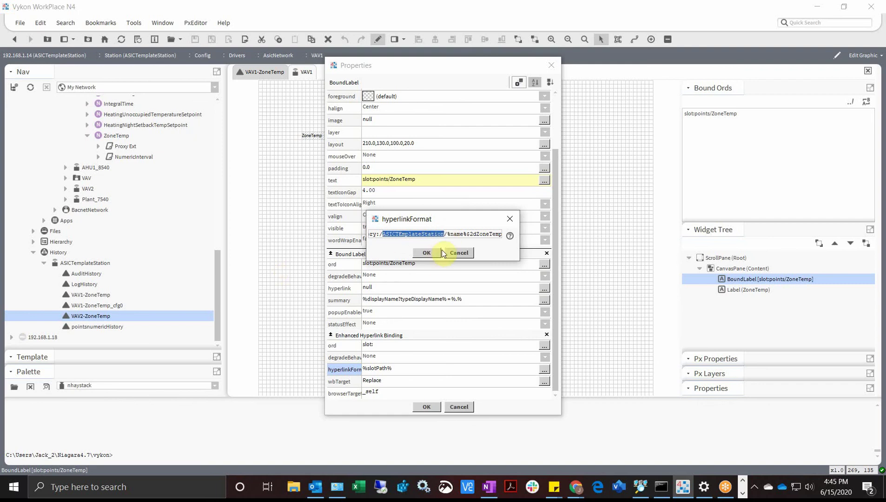
{"action": "left_click_drag", "start_coordinate": [448, 232], "coordinate": [462, 231]}
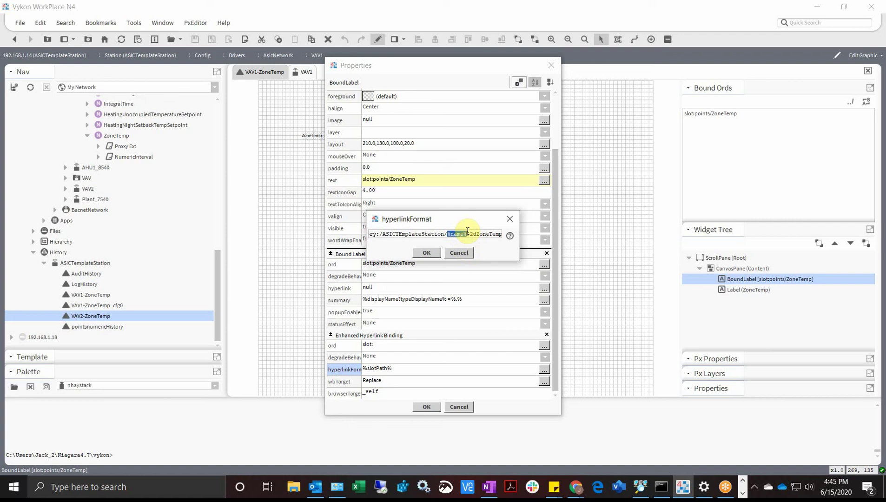
{"action": "left_click", "coordinate": [496, 234]}
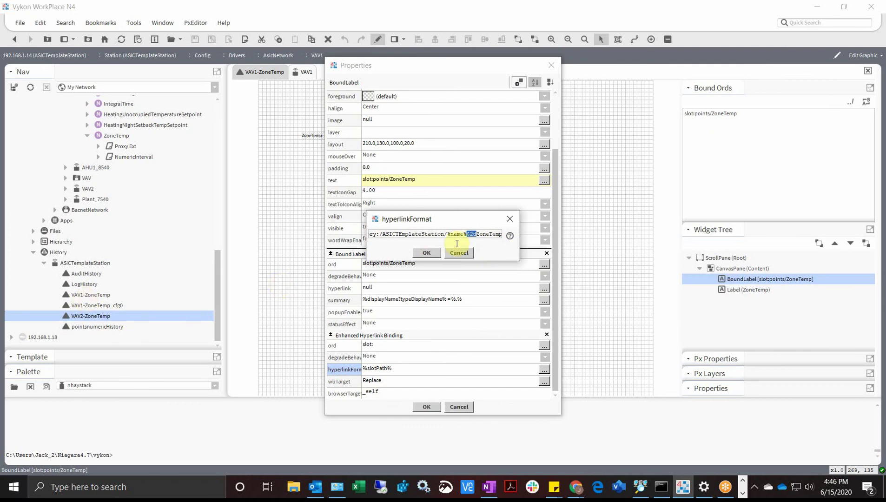
{"action": "left_click", "coordinate": [476, 234]}
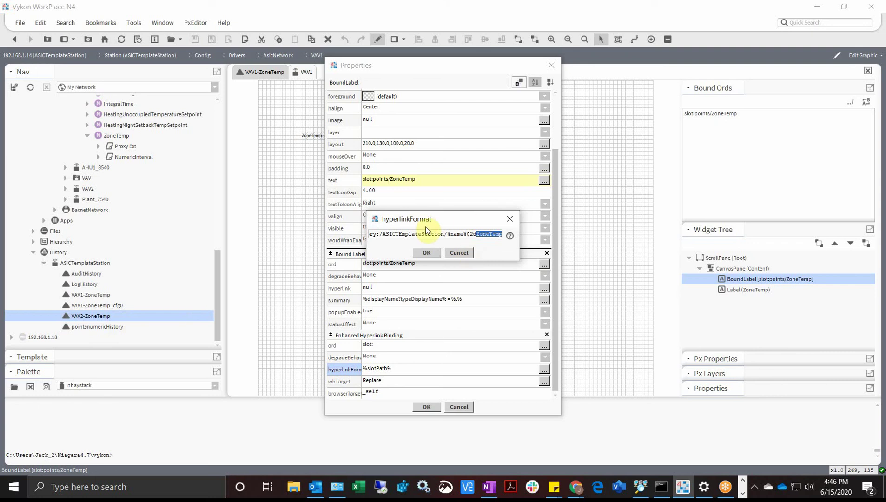
{"action": "left_click", "coordinate": [435, 253]}
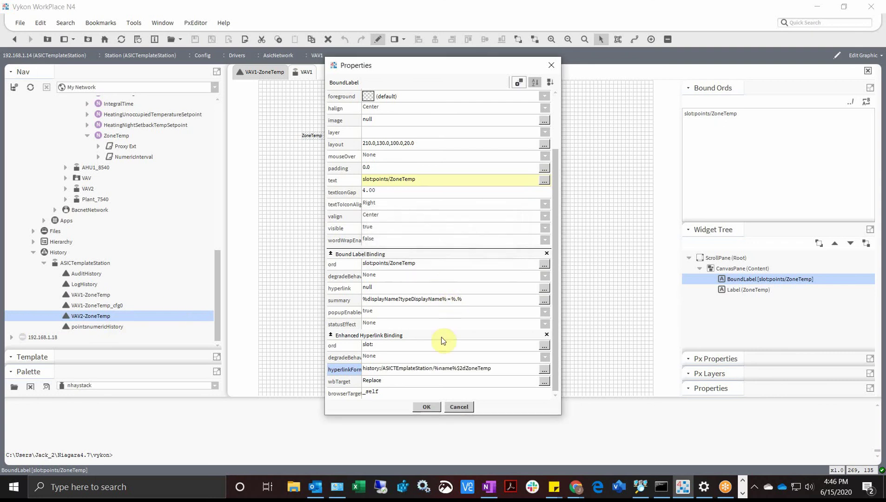
Apply and save, test the ZoneTemp link (Target not found), then return to editing.
{"action": "left_click", "coordinate": [426, 410]}
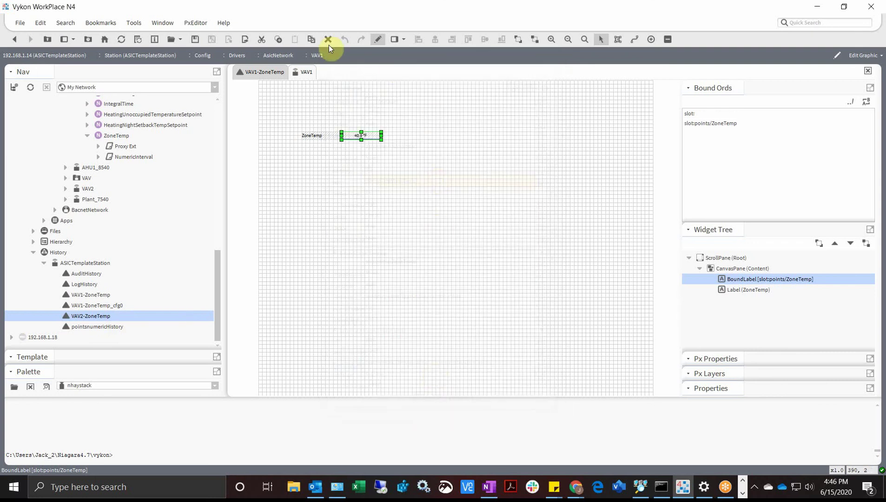
{"action": "left_click", "coordinate": [194, 39]}
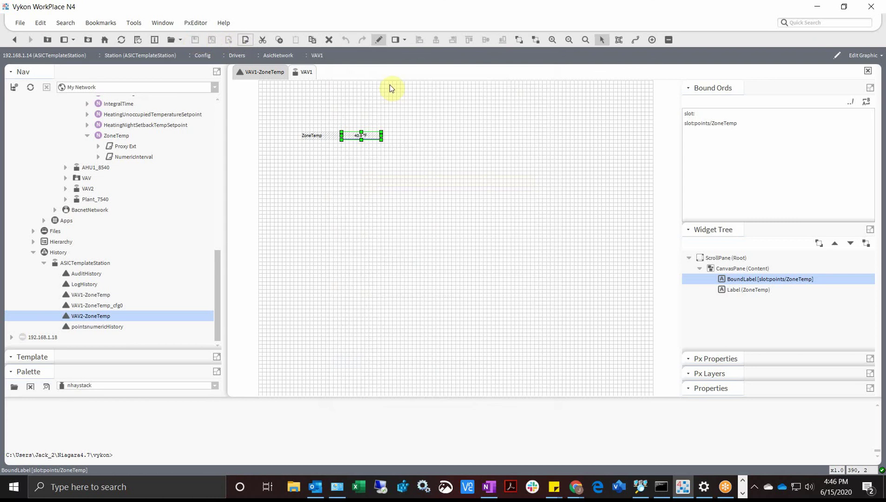
{"action": "left_click", "coordinate": [377, 38]}
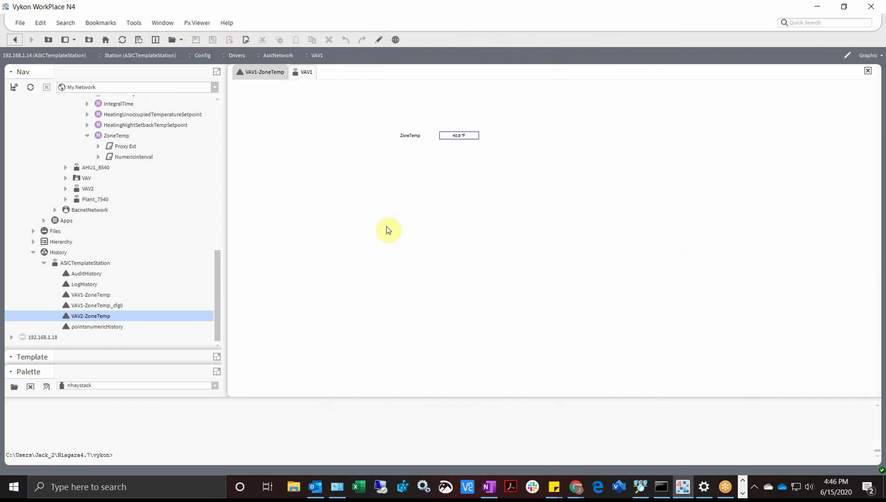
{"action": "left_click", "coordinate": [460, 137]}
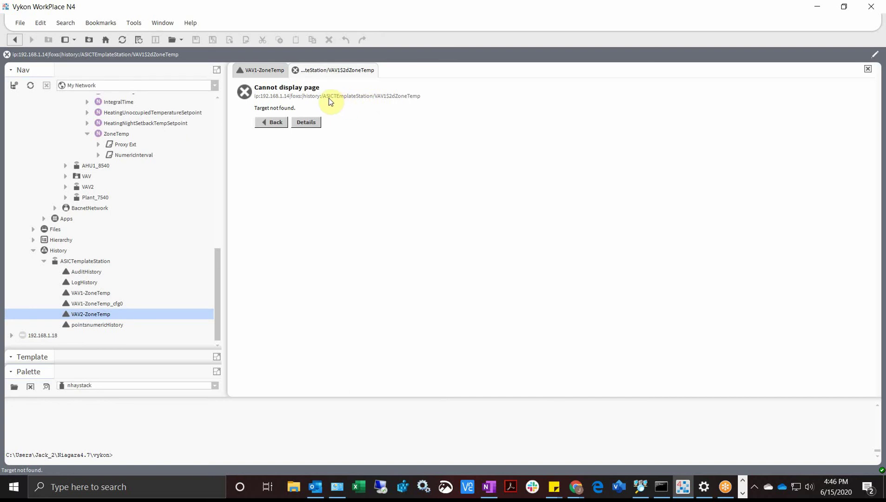
{"action": "left_click", "coordinate": [281, 121]}
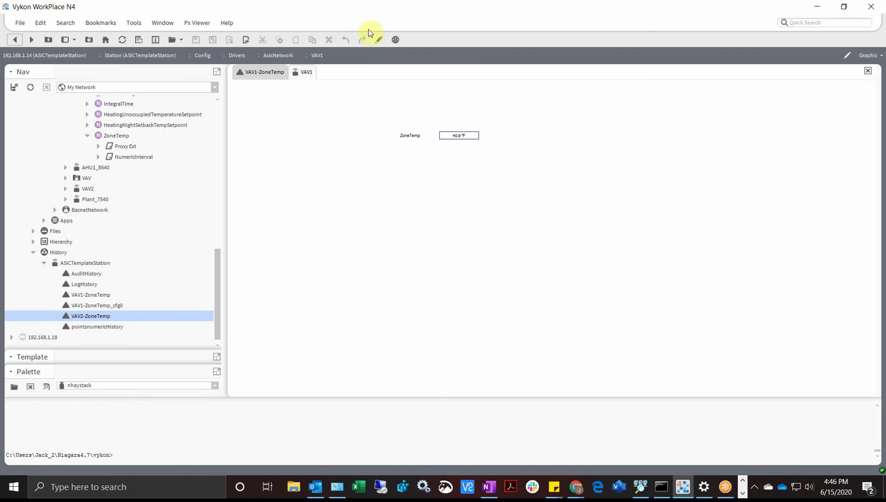
{"action": "left_click", "coordinate": [378, 40]}
Edit the ZoneTemp label's hyperlinkFormat to change the station name from ASICTEmplateStation to ASICTemplateStation.
{"action": "double_click", "coordinate": [377, 139]}
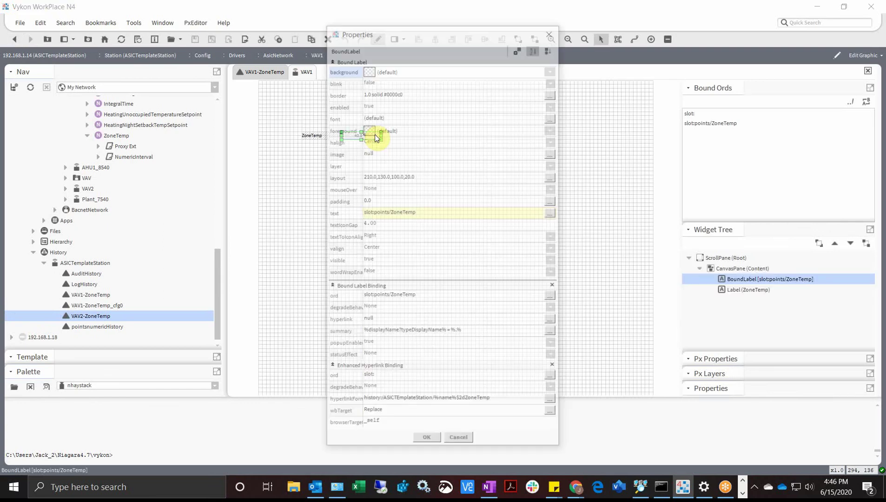
{"action": "left_click", "coordinate": [407, 404]}
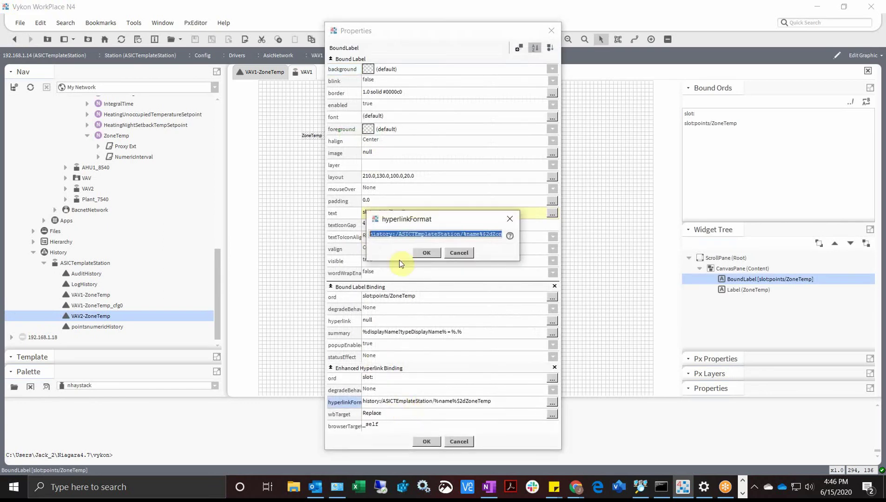
{"action": "left_click", "coordinate": [416, 234]}
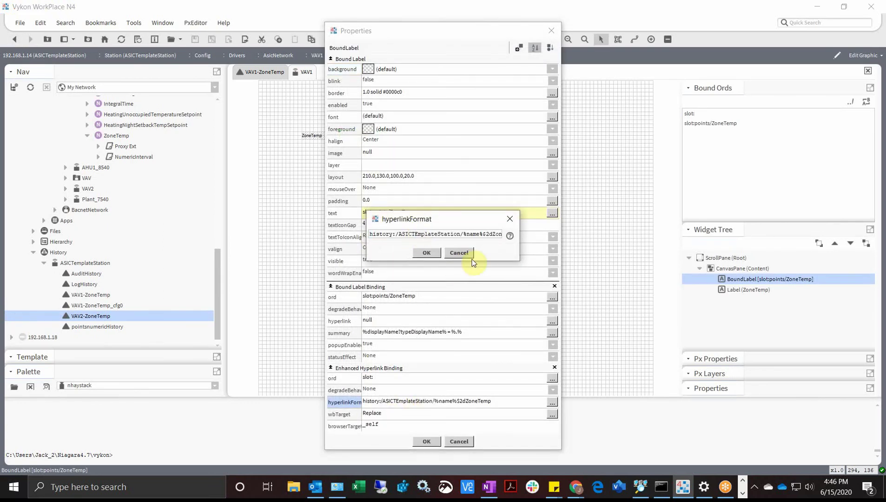
{"action": "key", "text": "Delete"}
{"action": "type", "text": "e"}
{"action": "left_click", "coordinate": [426, 253]}
{"action": "left_click", "coordinate": [426, 442]}
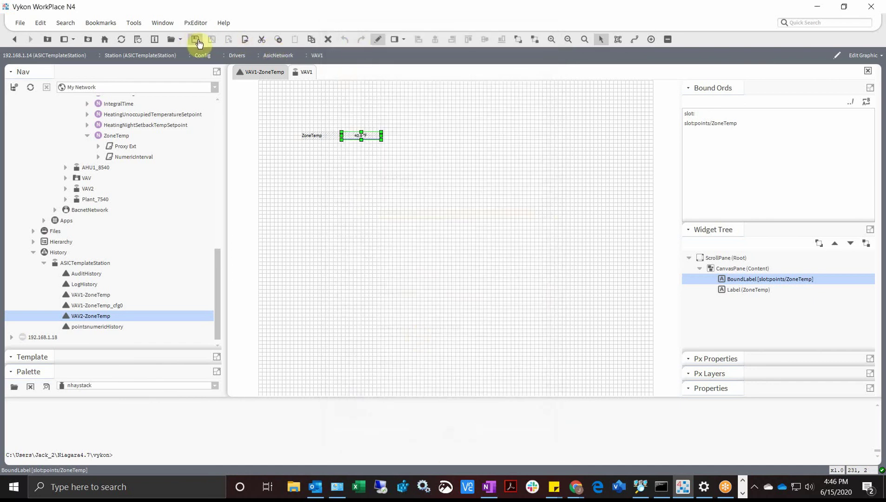
Save the graphic, switch to view mode and follow VAV1's ZoneTemp link to its history chart.
{"action": "left_click", "coordinate": [195, 39]}
{"action": "left_click", "coordinate": [378, 40]}
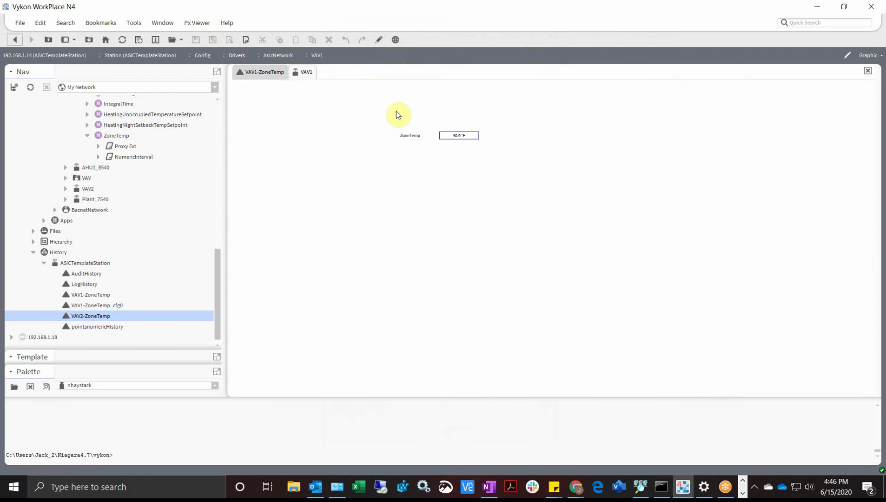
{"action": "left_click", "coordinate": [461, 136]}
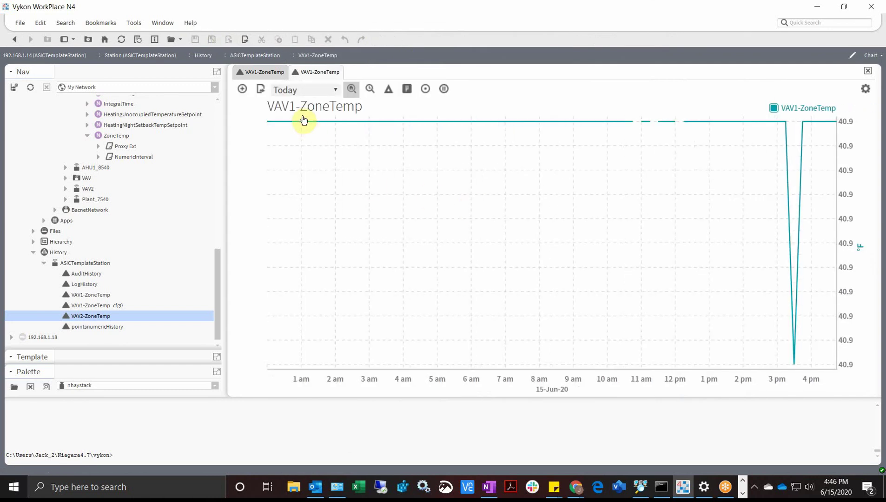
Open the VAV2 graphic and follow its ZoneTemp link to the VAV2-ZoneTemp history chart.
{"action": "double_click", "coordinate": [88, 189]}
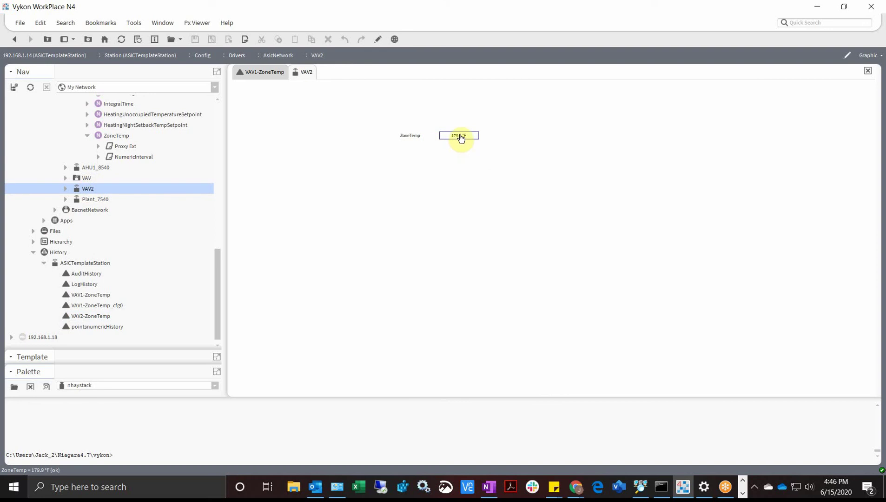
{"action": "left_click", "coordinate": [459, 135]}
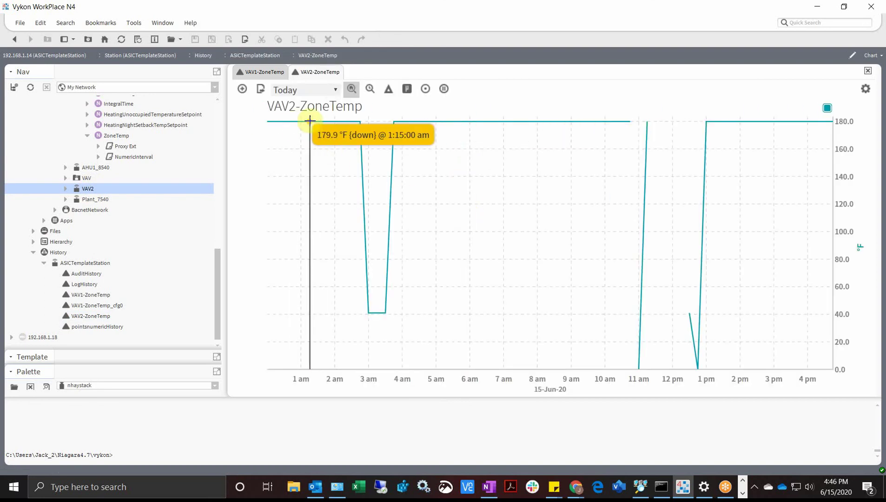
{"action": "left_click", "coordinate": [85, 177]}
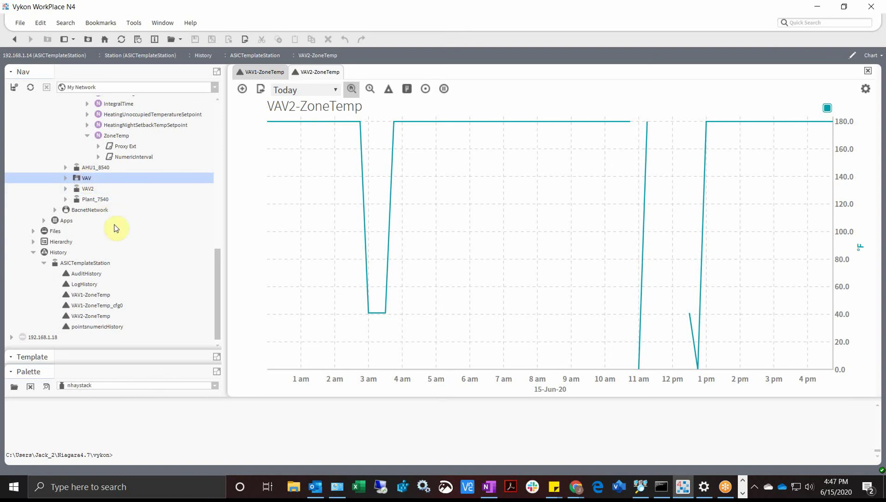
Expand the station's Services, select VykonProService, and drag the divider up to enlarge the Palette panel.
{"action": "scroll", "coordinate": [112, 269], "scroll_direction": "up", "scroll_amount": 1}
{"action": "scroll", "coordinate": [111, 265], "scroll_direction": "up", "scroll_amount": 9}
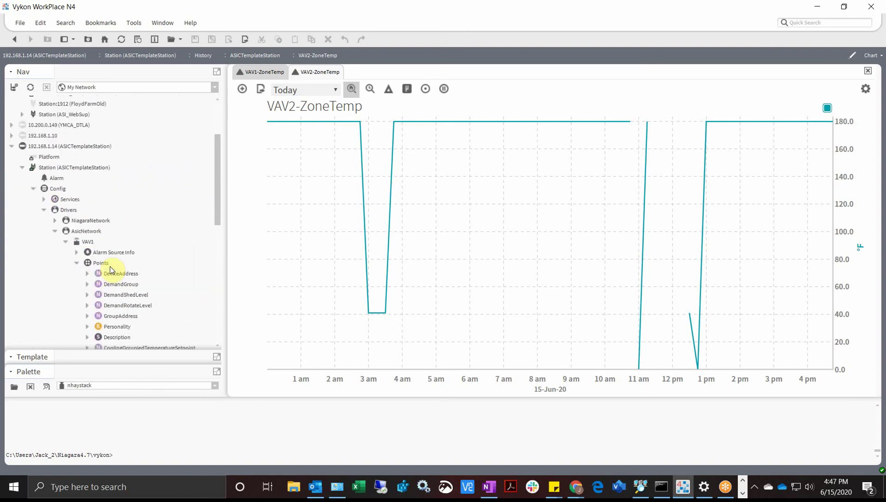
{"action": "left_click", "coordinate": [45, 201]}
{"action": "scroll", "coordinate": [93, 251], "scroll_direction": "down", "scroll_amount": 5}
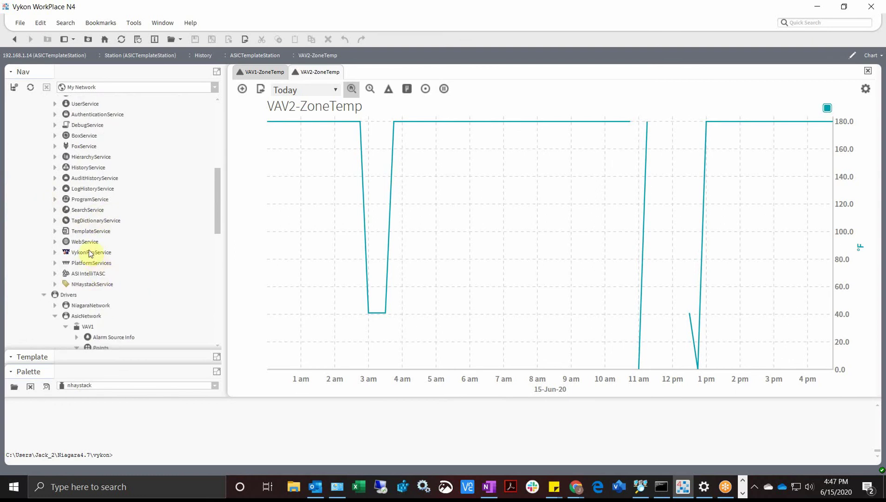
{"action": "left_click", "coordinate": [90, 253]}
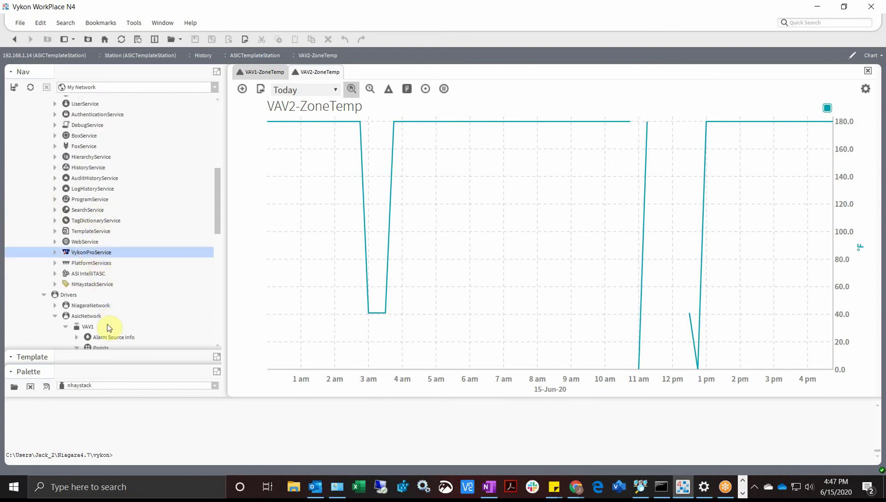
{"action": "left_click_drag", "start_coordinate": [109, 353], "coordinate": [111, 266]}
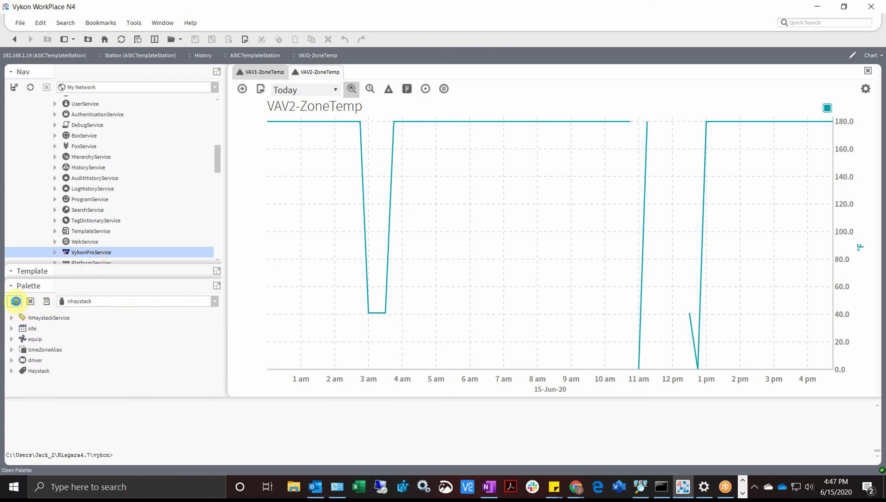
Open the vykonPro palette by filtering the palette list for 'vy'.
{"action": "left_click", "coordinate": [14, 301]}
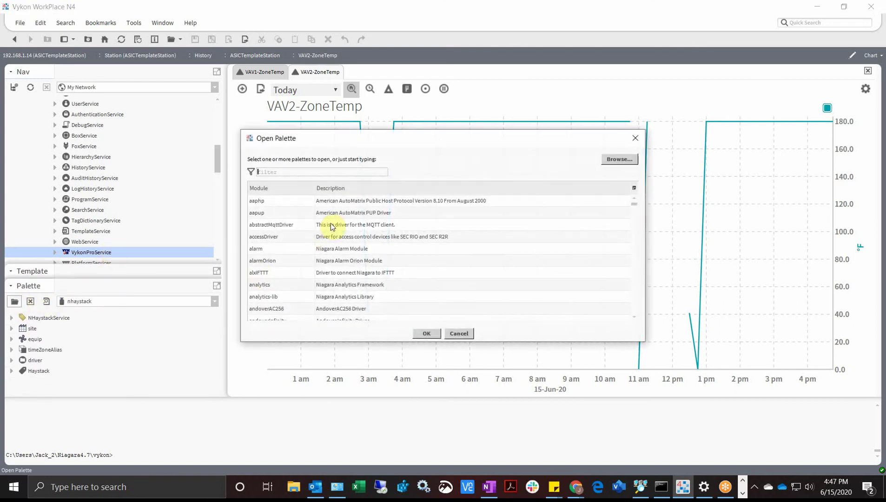
{"action": "type", "text": "vykon"}
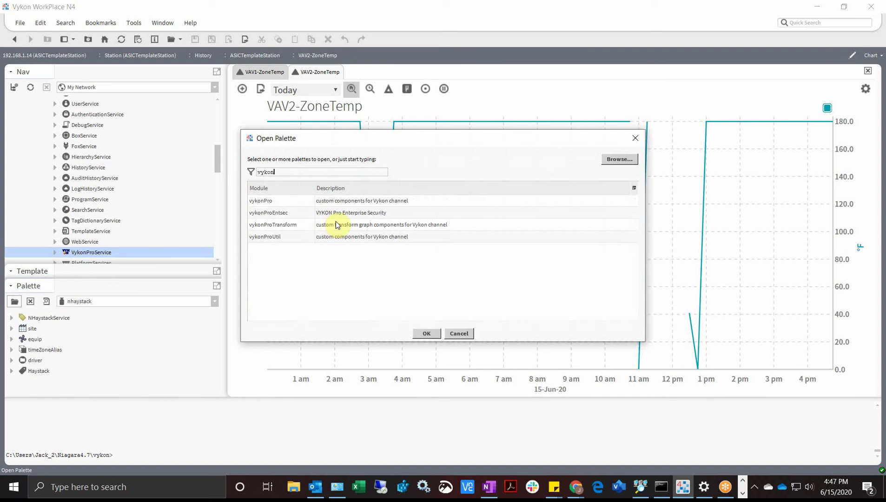
{"action": "double_click", "coordinate": [289, 201]}
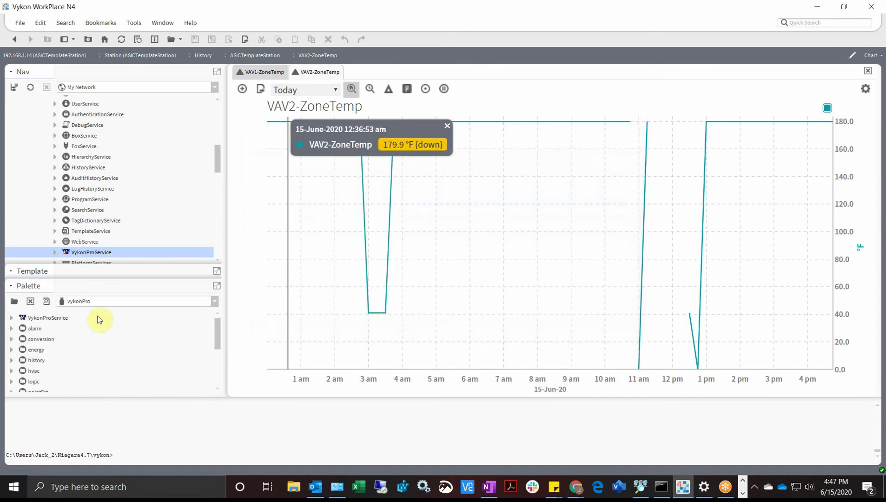
Drag VykonProService from the vykonPro palette into the station's services.
{"action": "left_click_drag", "start_coordinate": [50, 320], "coordinate": [85, 332]}
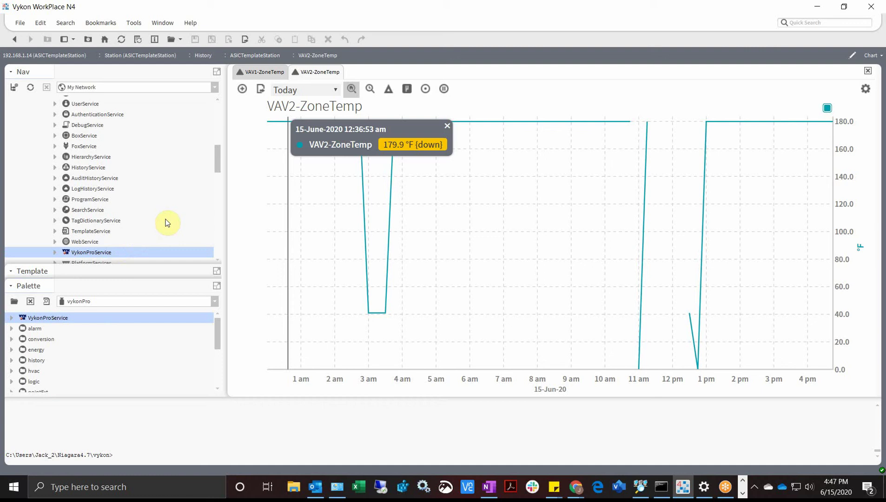
{"action": "scroll", "coordinate": [142, 222], "scroll_direction": "up", "scroll_amount": 8}
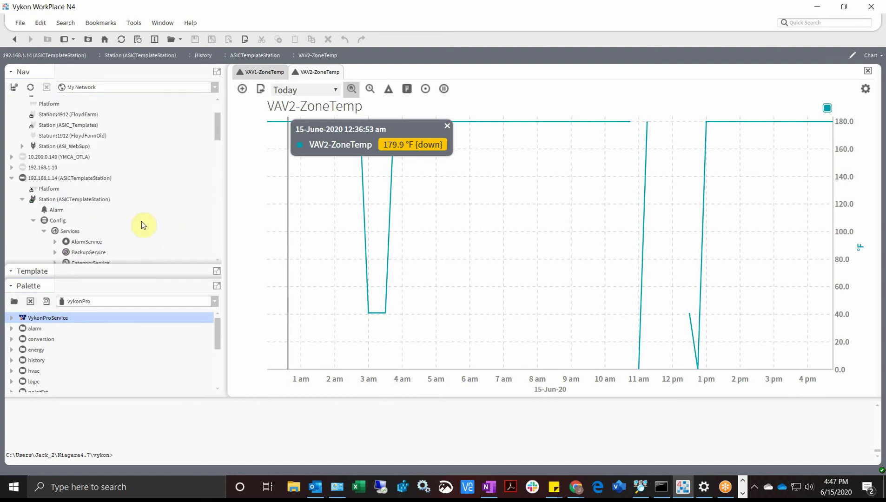
{"action": "scroll", "coordinate": [142, 222], "scroll_direction": "down", "scroll_amount": 8}
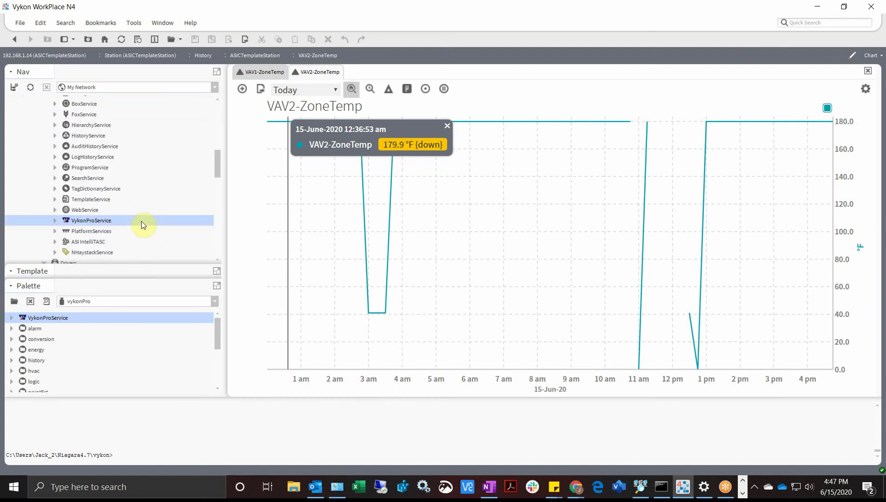